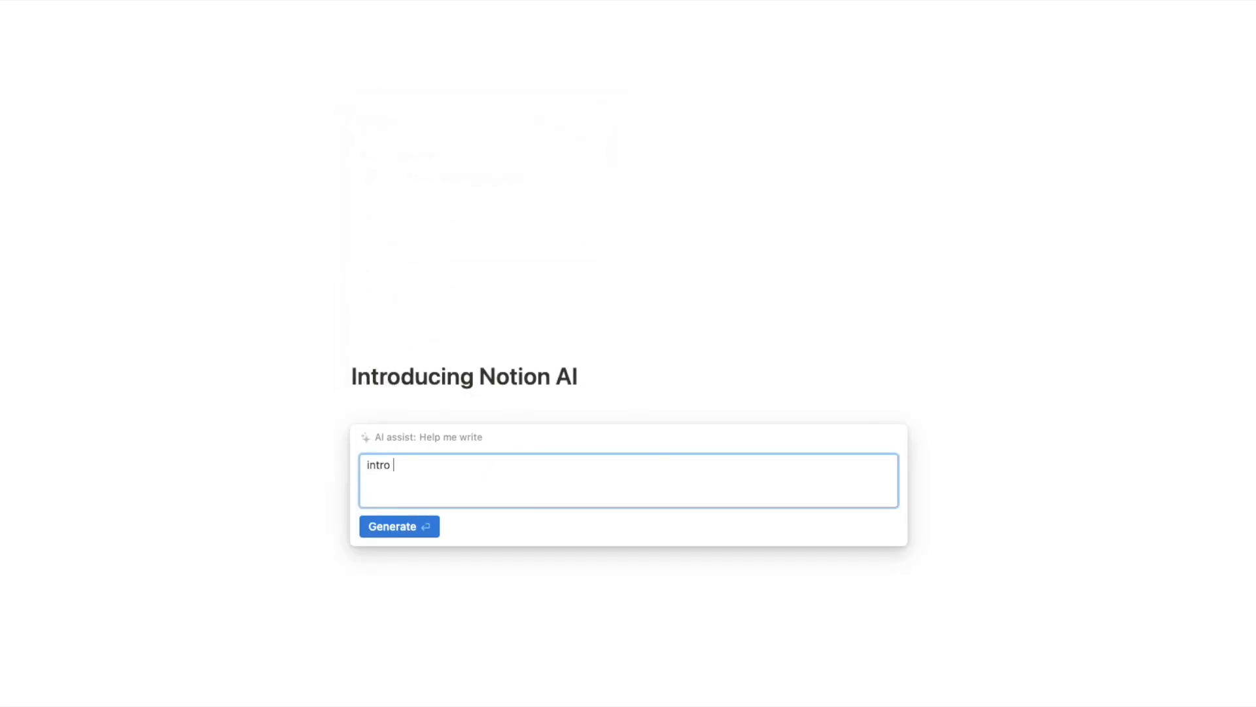
{"action": "key", "text": "Return"}
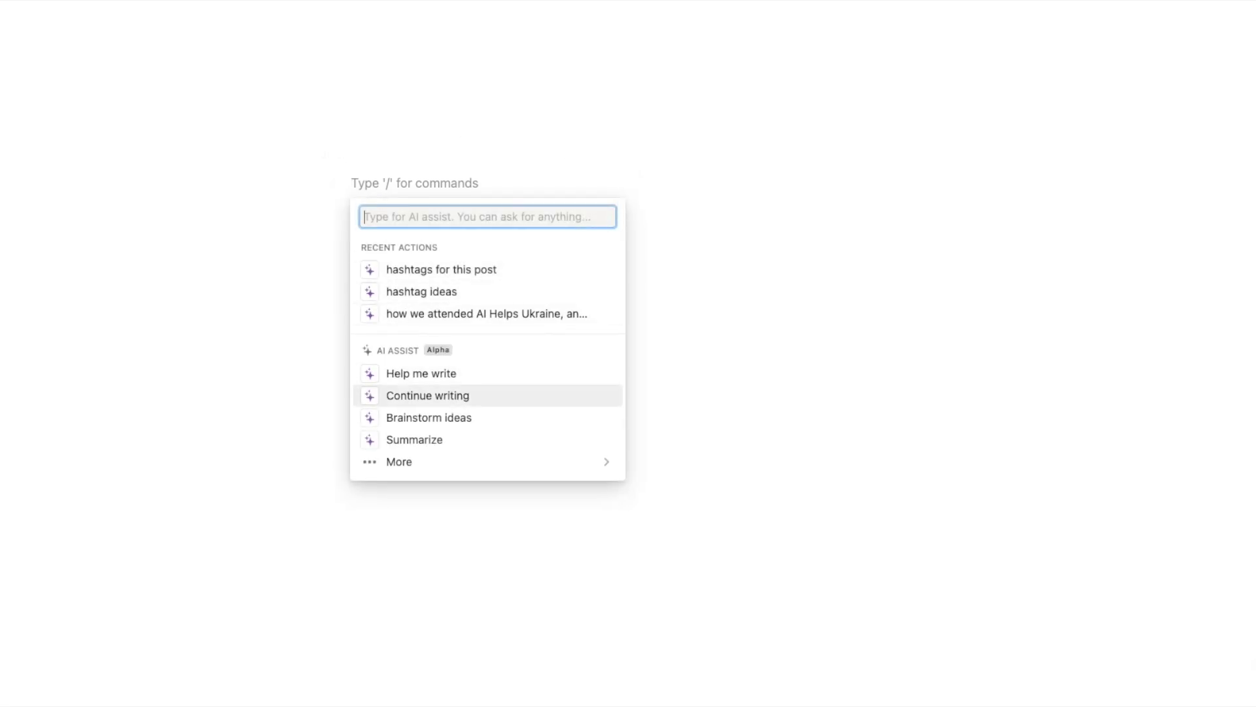
Have Notion AI write the 'Top 5 New Tech Trends in 2022' article with intro and five trends.
{"action": "key", "text": "Up"}
{"action": "key", "text": "Return"}
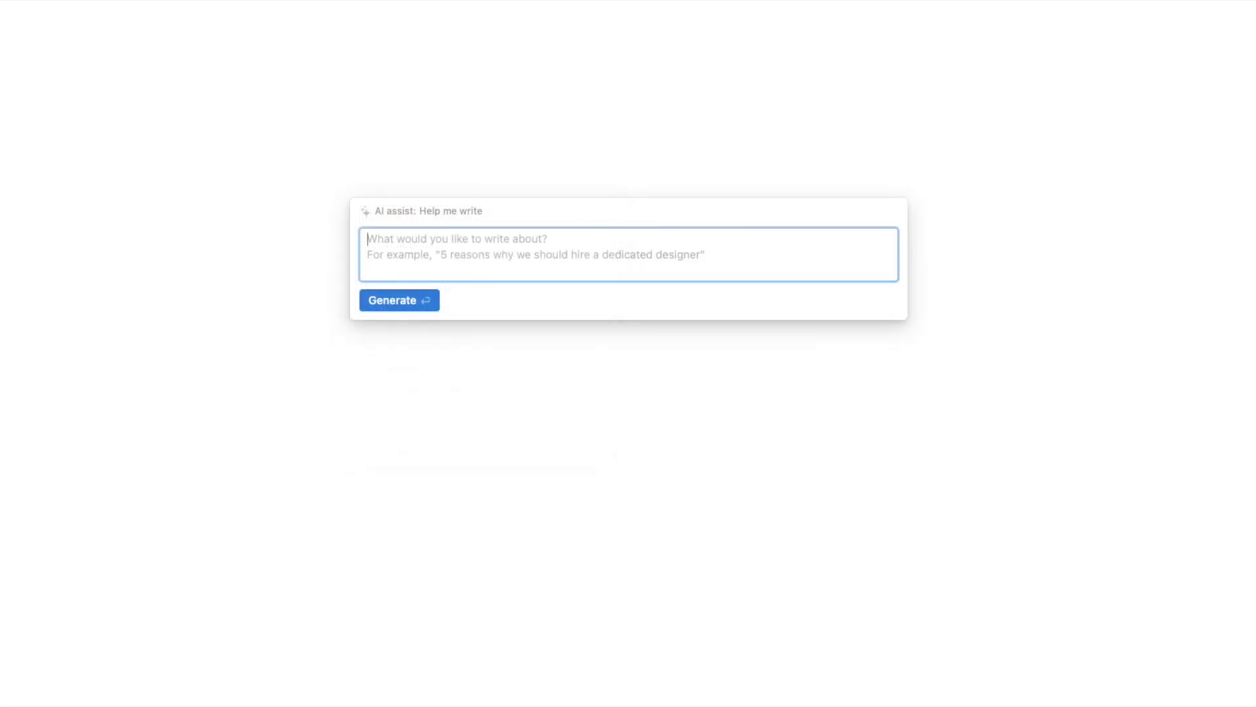
{"action": "type", "text": "Top 5 new tech trends 2022"}
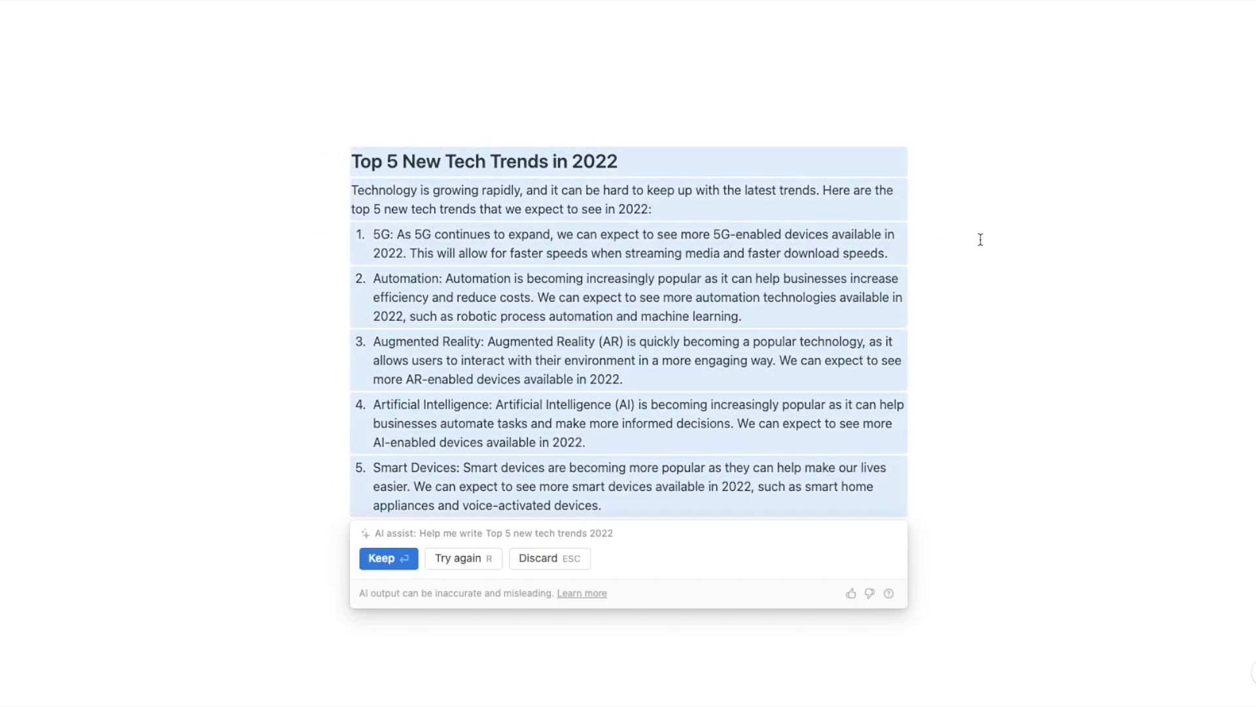
Keep the article, then generate and regenerate an AI continuation on healthcare, transportation and data privacy.
{"action": "key", "text": "Return"}
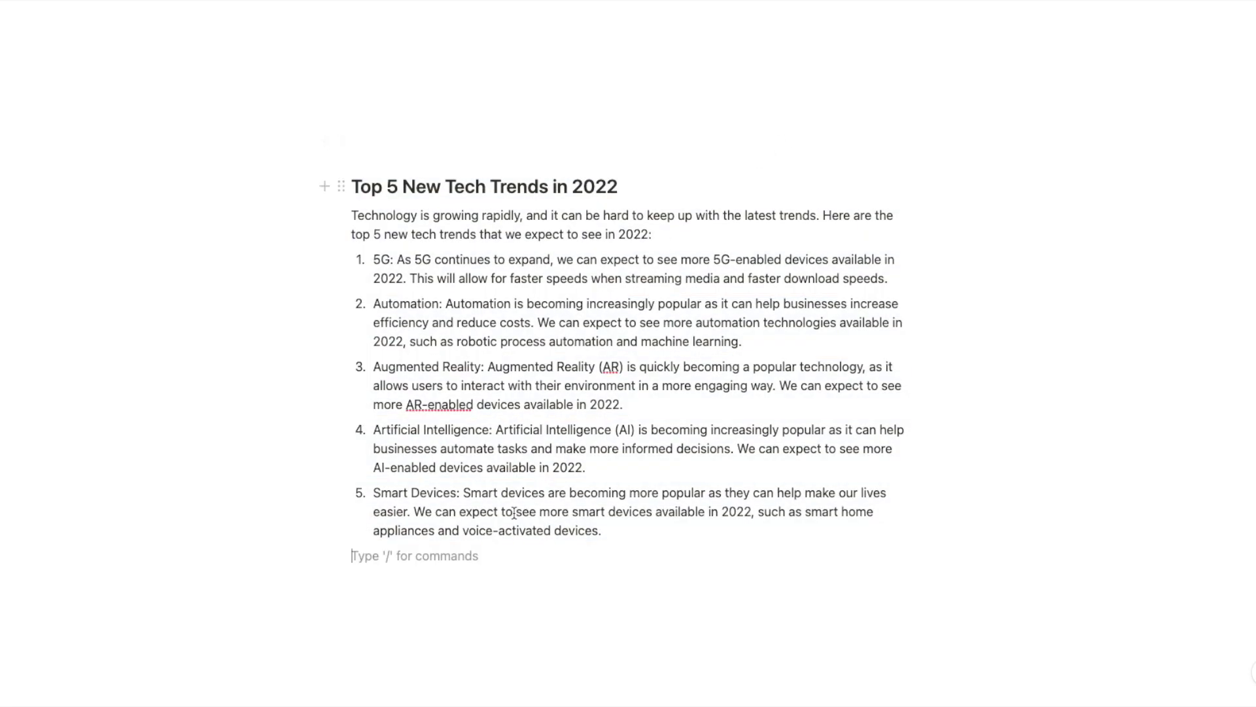
{"action": "key", "text": "space"}
{"action": "key", "text": "Down"}
{"action": "key", "text": "Down"}
{"action": "key", "text": "Down"}
{"action": "key", "text": "Down"}
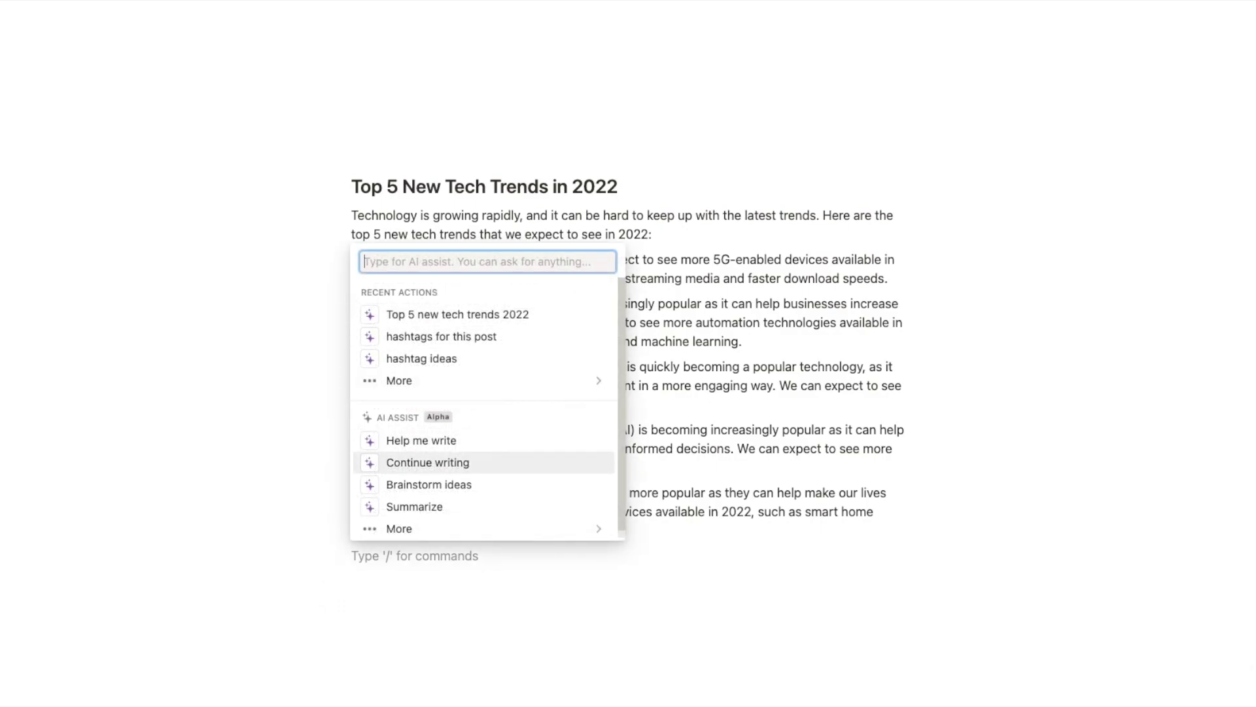
{"action": "key", "text": "Return"}
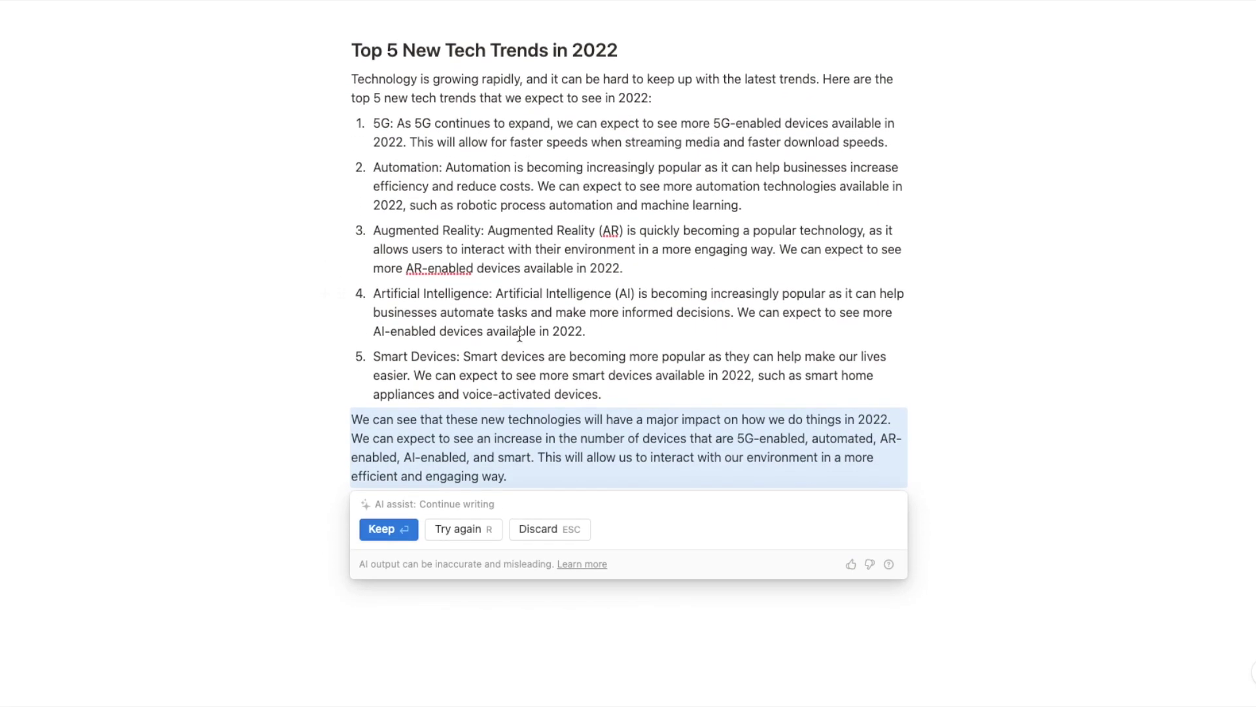
{"action": "left_click", "coordinate": [463, 529]}
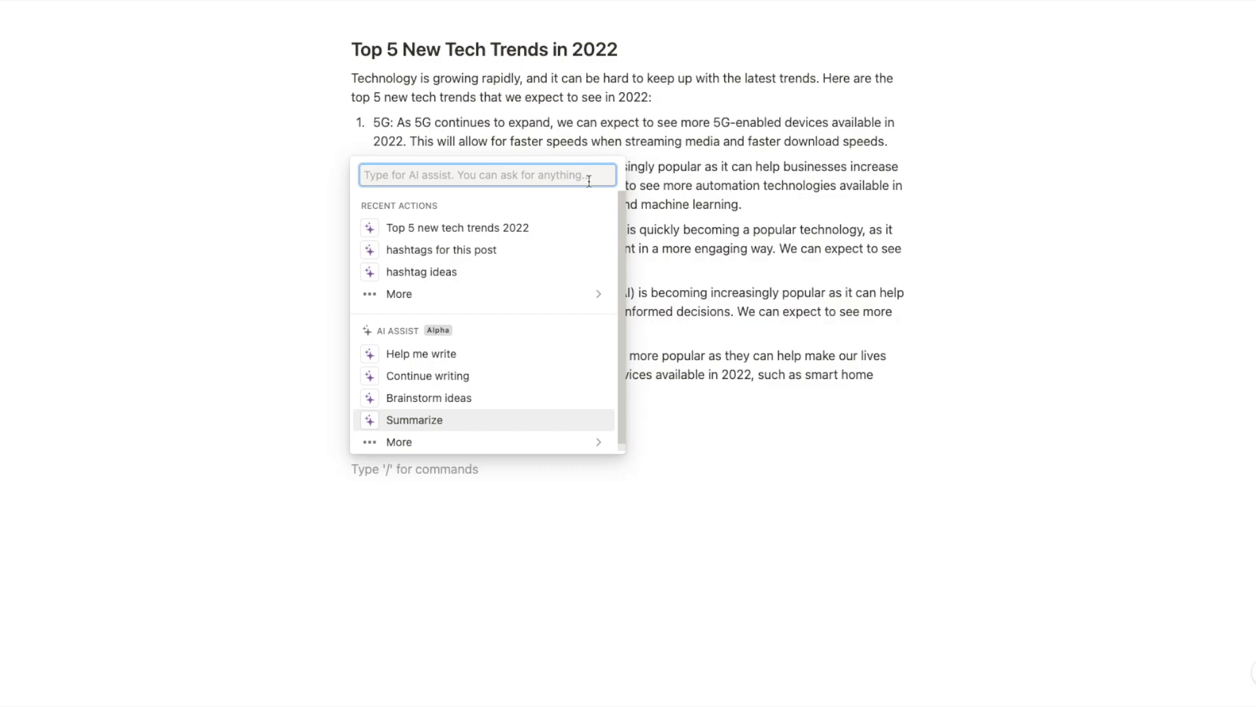
Brainstorm a bulleted list of nonprofit tech ideas with AI, followed by an overview paragraph.
{"action": "left_click", "coordinate": [429, 397]}
{"action": "type", "text": "brainstorm ideas about nonprofit"}
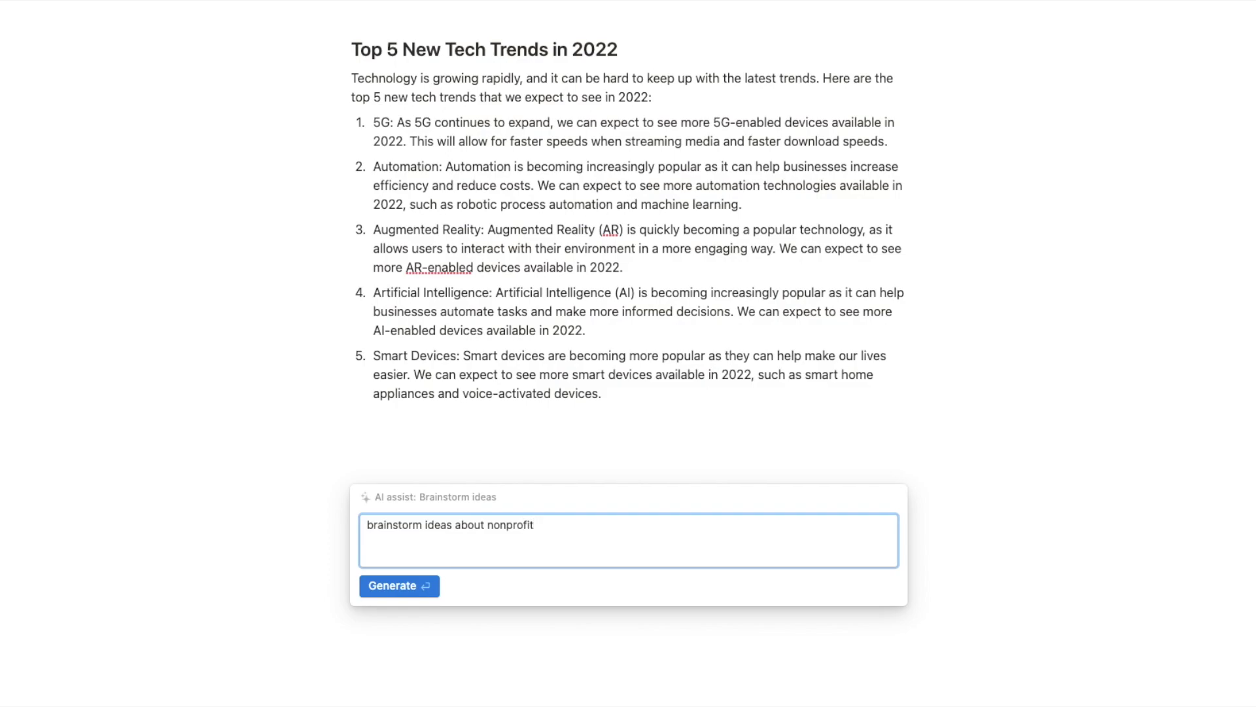
{"action": "type", "text": " and ter"}
{"action": "type", "text": "they use"}
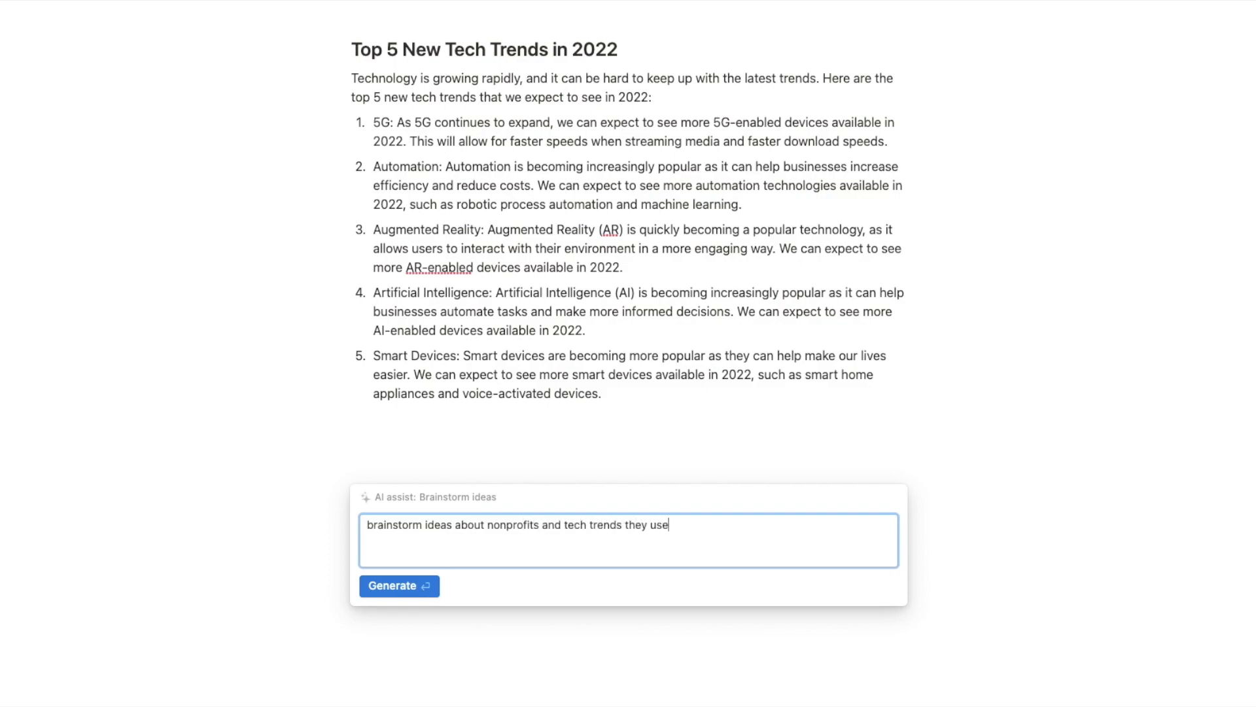
{"action": "left_click", "coordinate": [399, 585]}
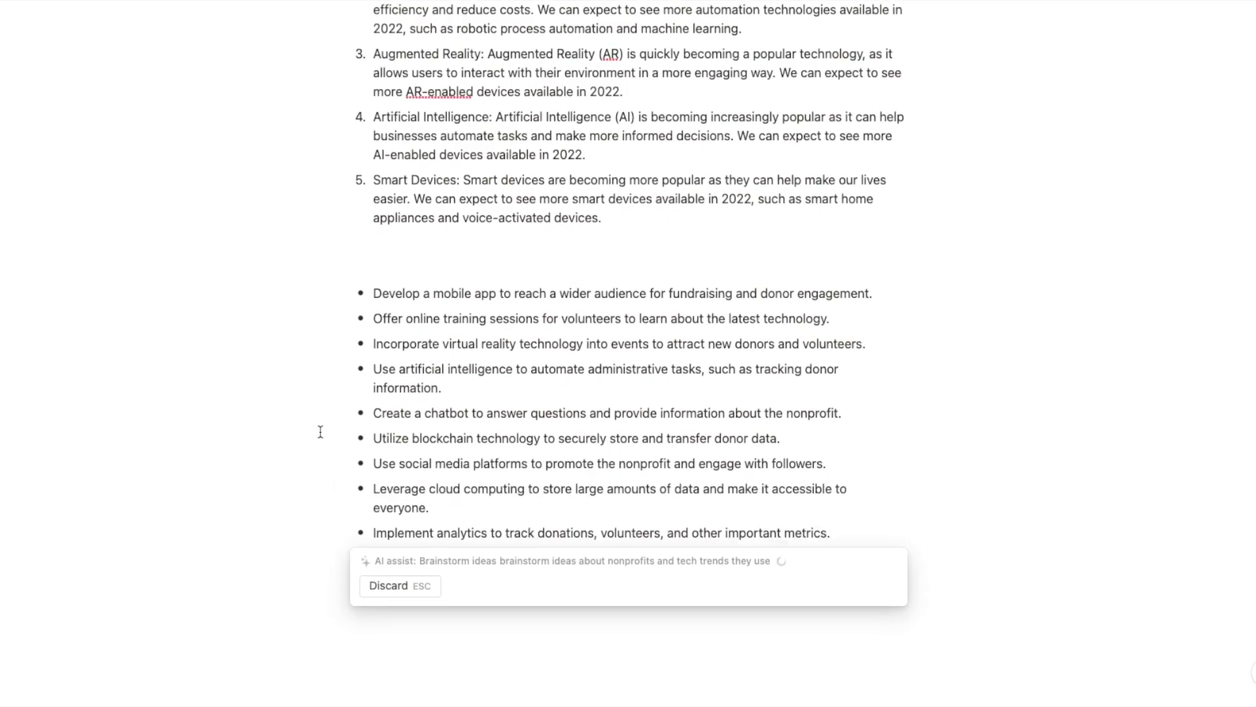
{"action": "key", "text": "space"}
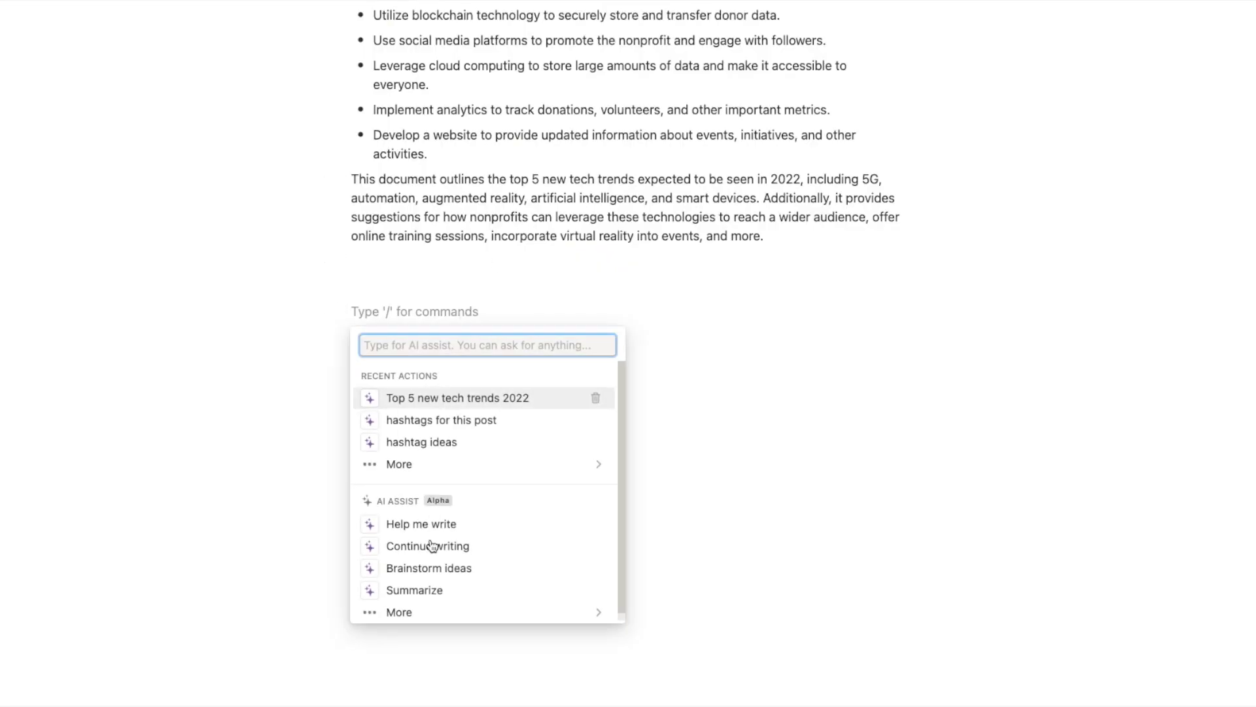
Summarize the 2022 trends and nonprofit uses with AI, then regenerate the summary.
{"action": "left_click", "coordinate": [415, 590]}
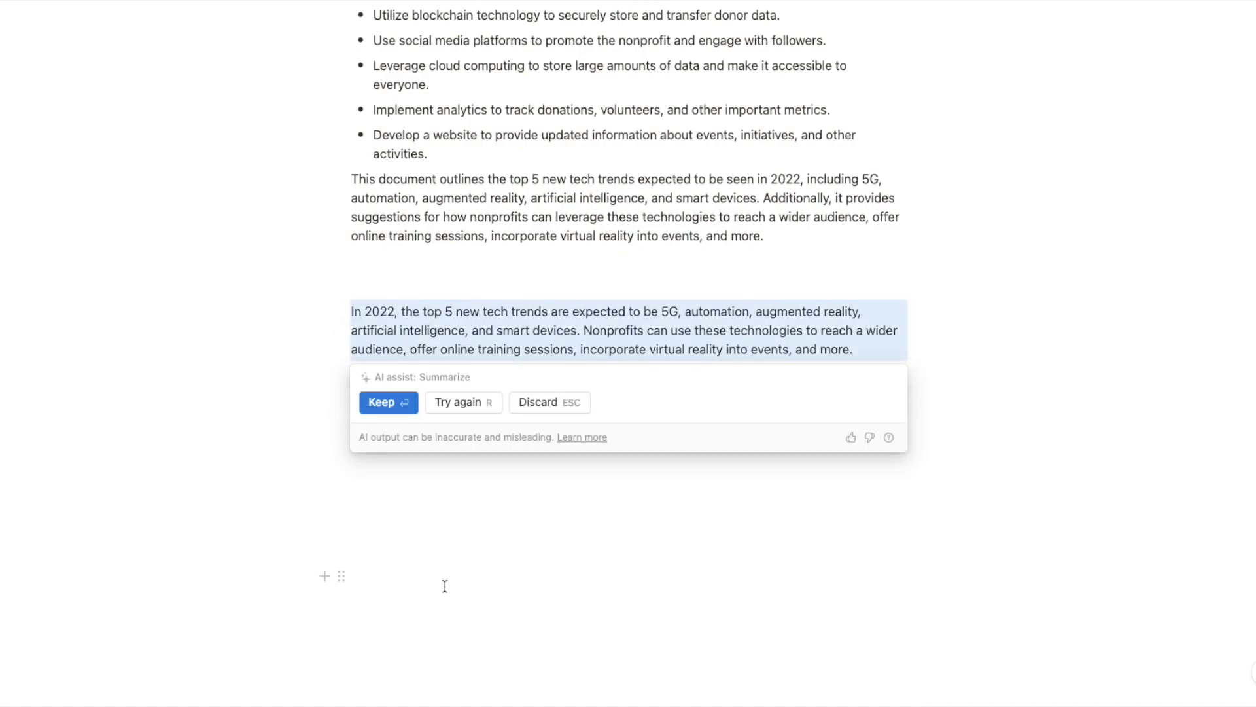
{"action": "key", "text": "r"}
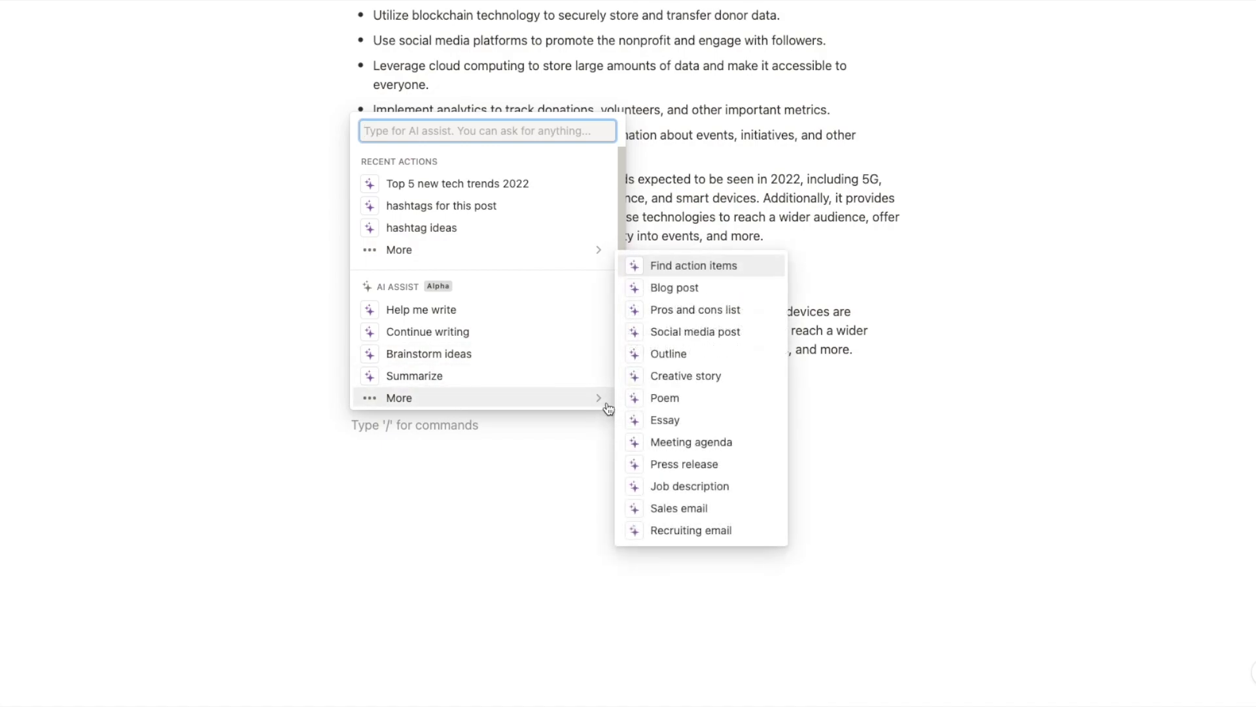
Start an AI Social media post prompt from the More writing options below the summary.
{"action": "mouse_move", "coordinate": [398, 398]}
{"action": "key", "text": "Escape"}
{"action": "key", "text": "space"}
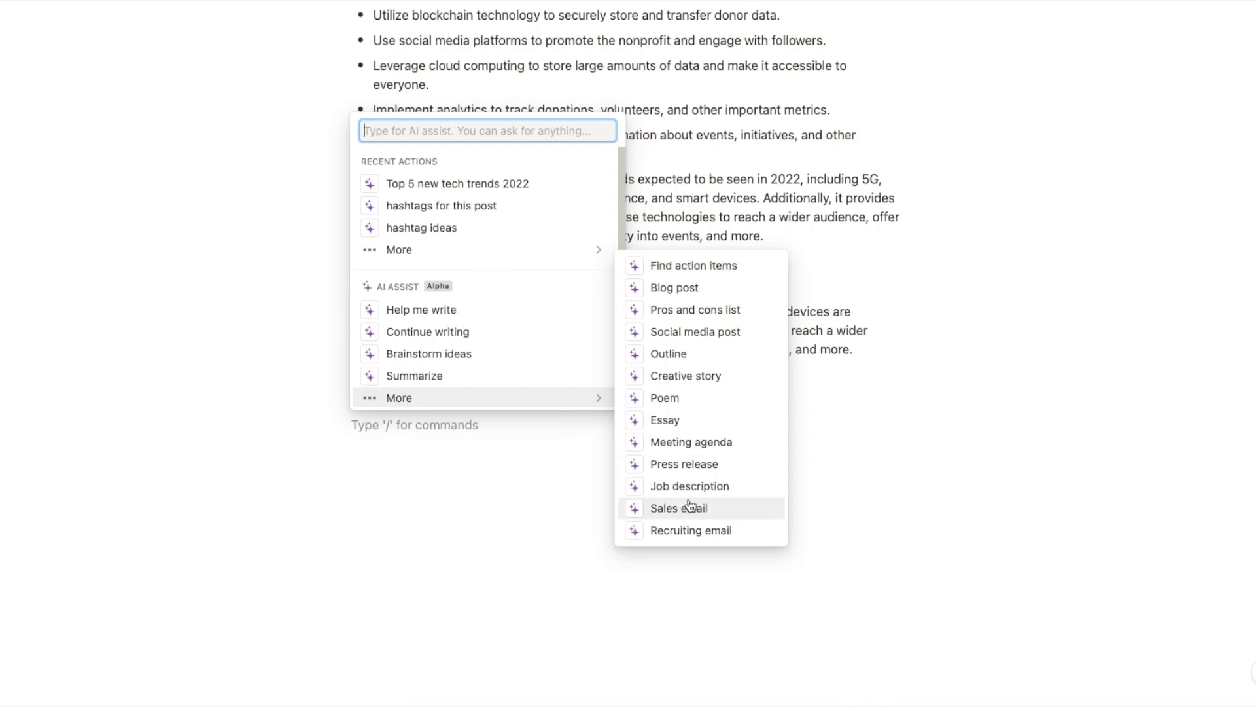
{"action": "left_click", "coordinate": [694, 333]}
{"action": "type", "text": "w"}
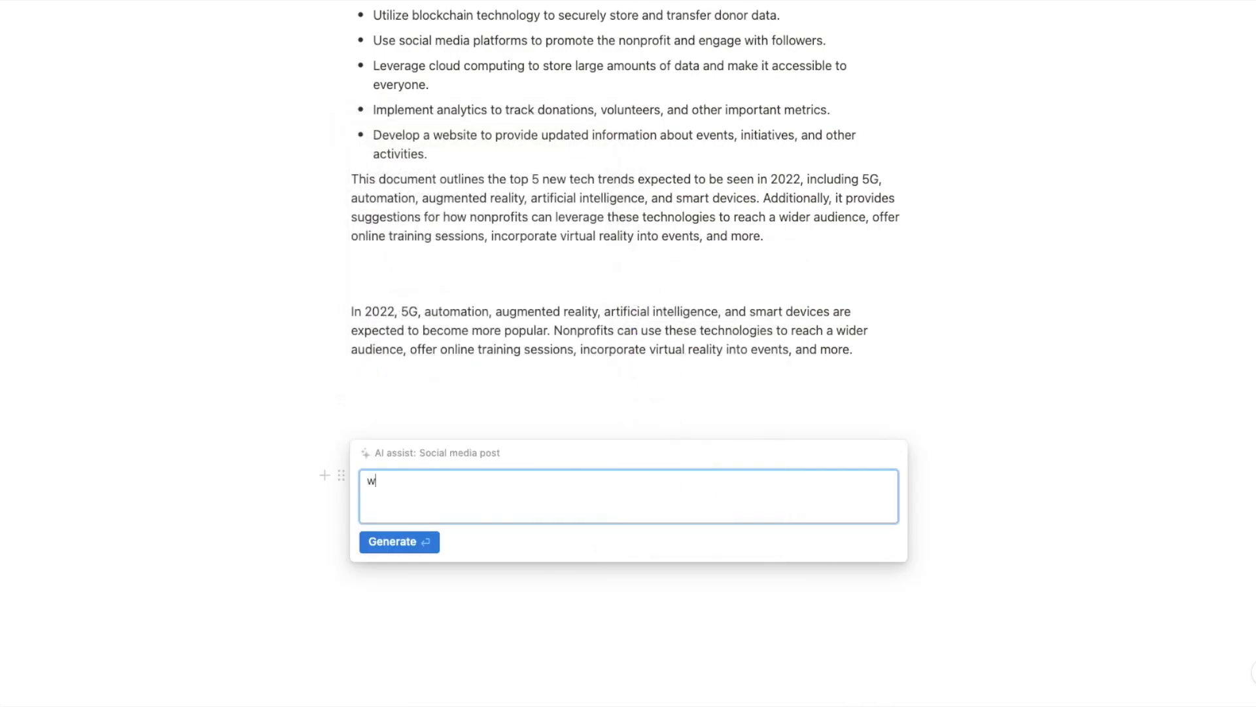
{"action": "type", "text": "rite a social po"}
{"action": "type", "text": "st about notion AI and its b"}
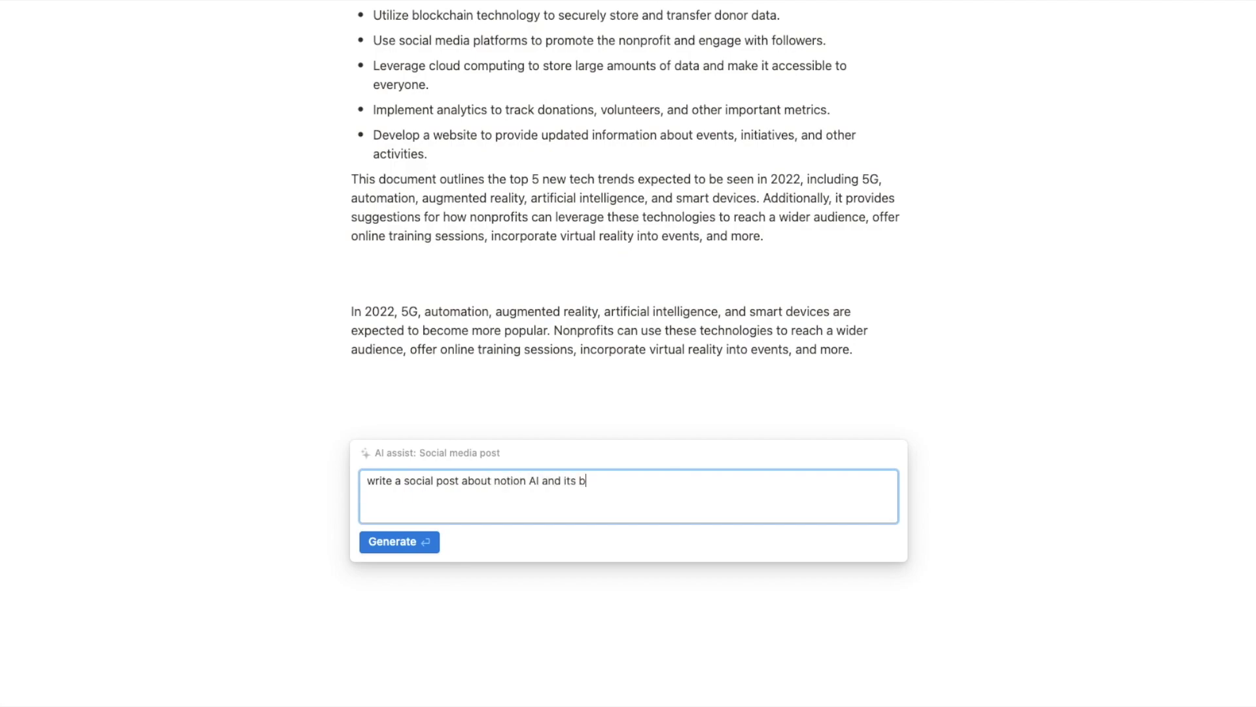
{"action": "type", "text": "enefits"}
Generate the social post 'Harness the Power of Notion AI for Your Business' with hashtags.
{"action": "left_click", "coordinate": [398, 541]}
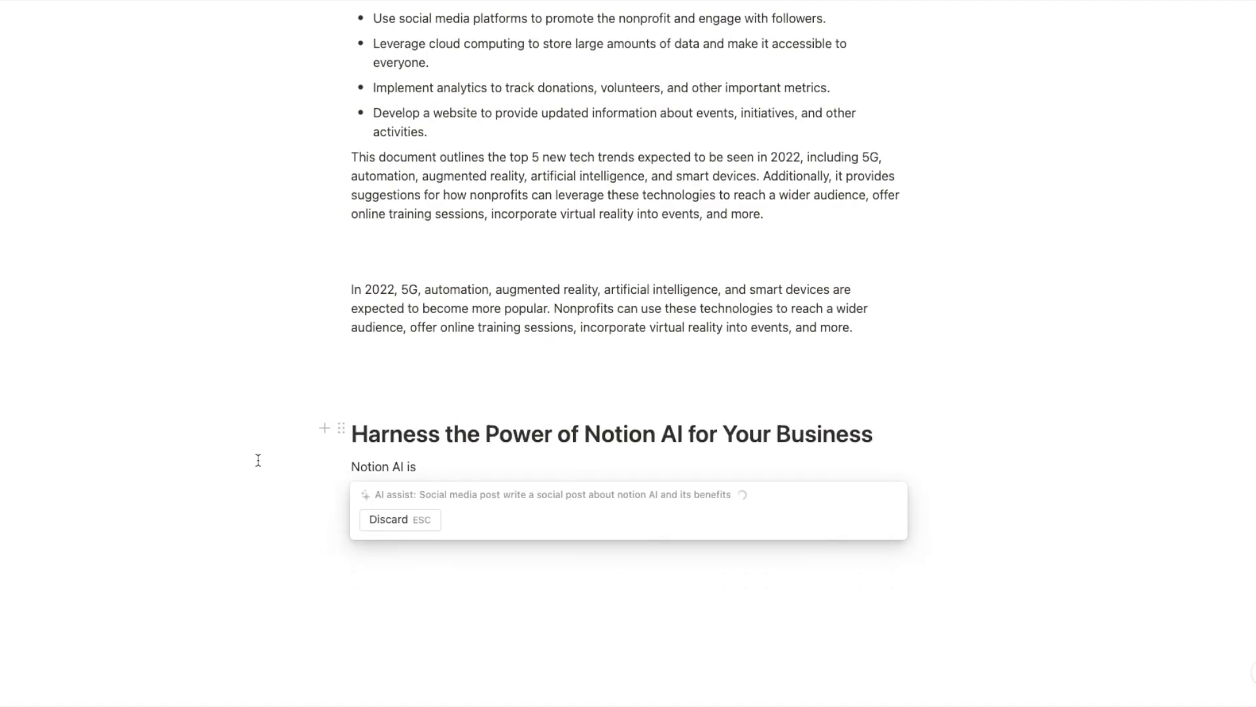